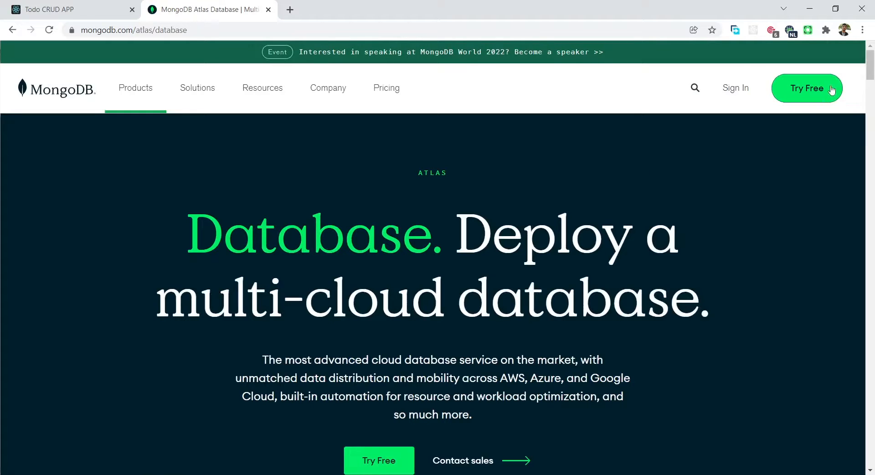
Open the free Atlas sign-up form via Try Free and scroll down to its Sign in link
click(802, 91)
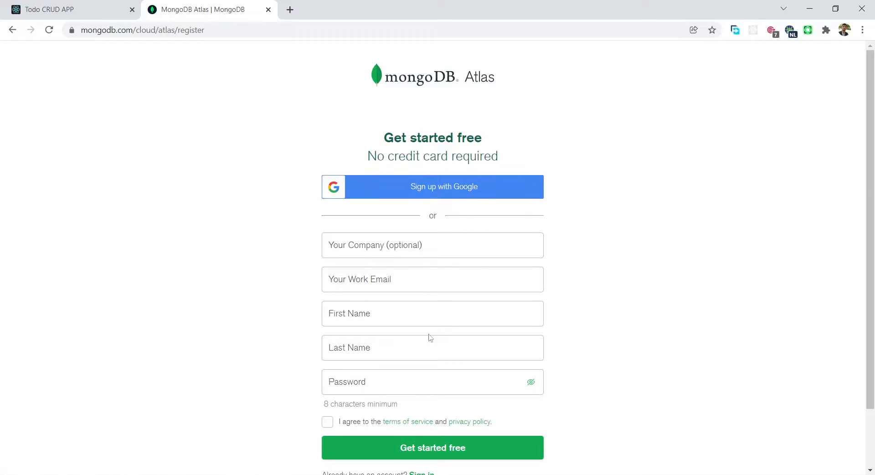
drag(870, 157, 872, 253)
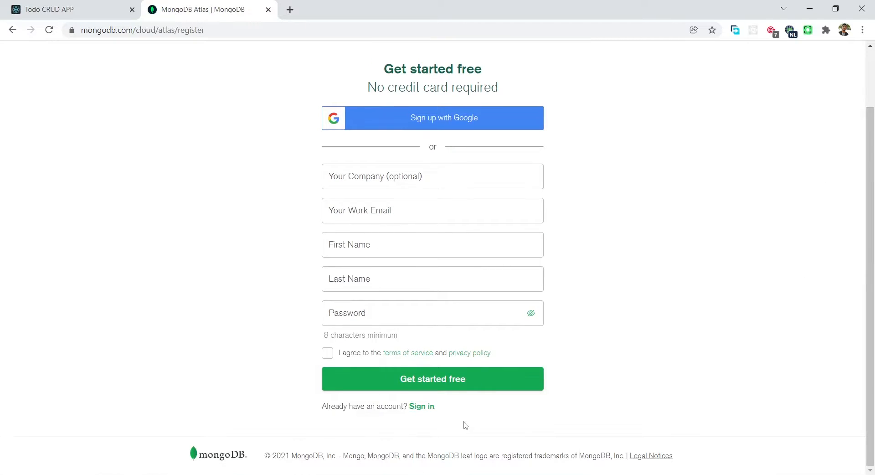
Log in to the existing Atlas account using the saved e-mail address and the account password
click(419, 407)
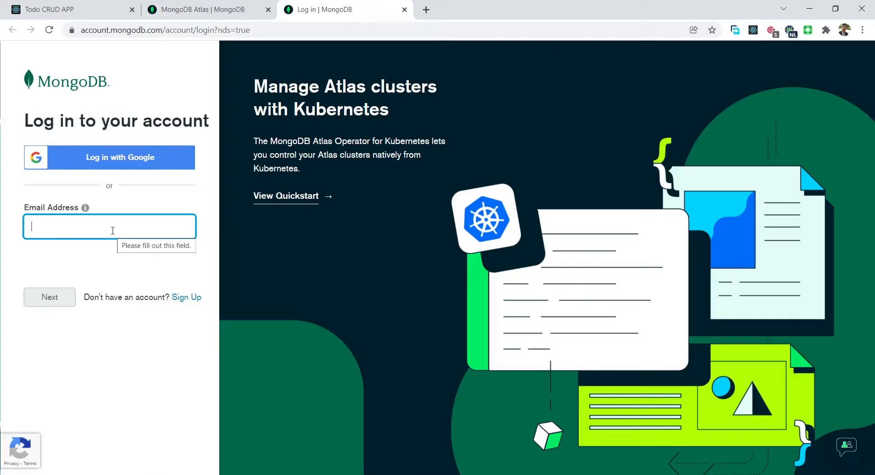
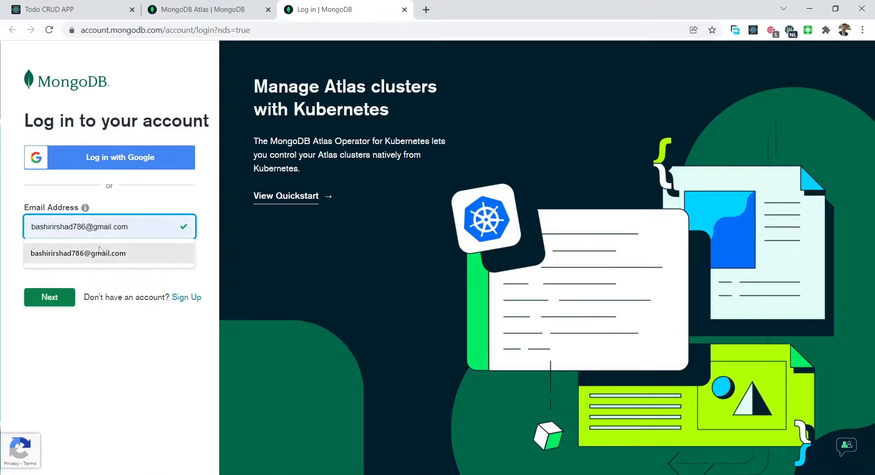
click(100, 252)
click(50, 298)
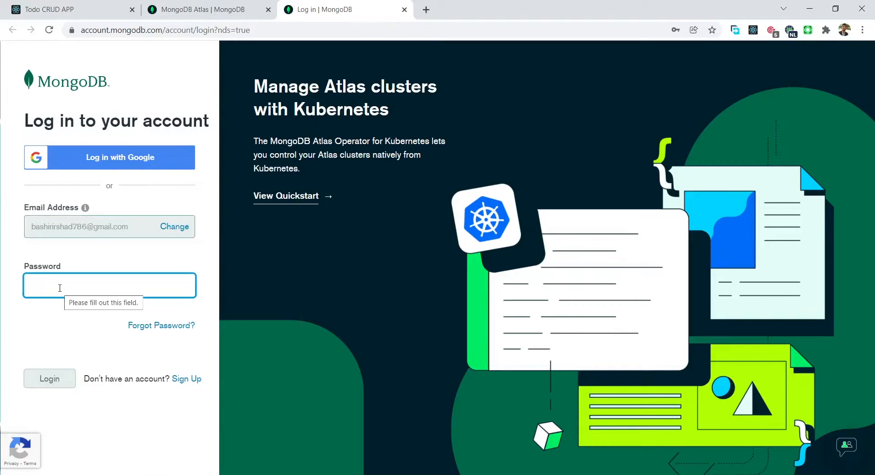
text(**)
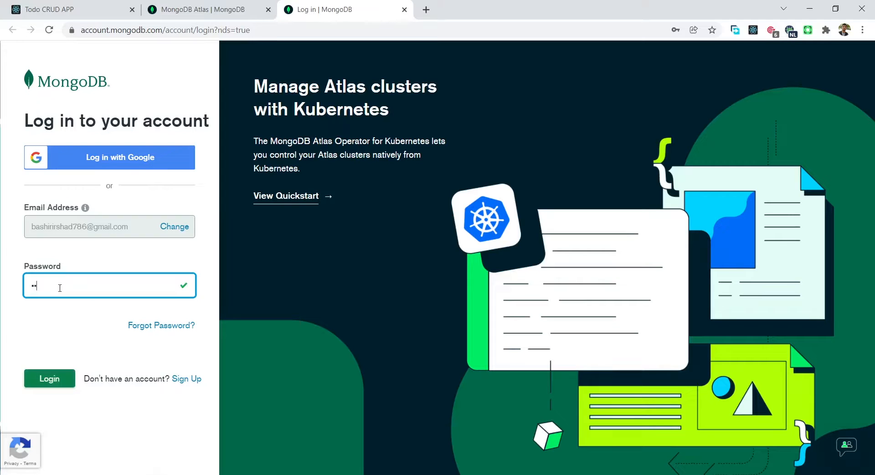
text(****)
click(49, 379)
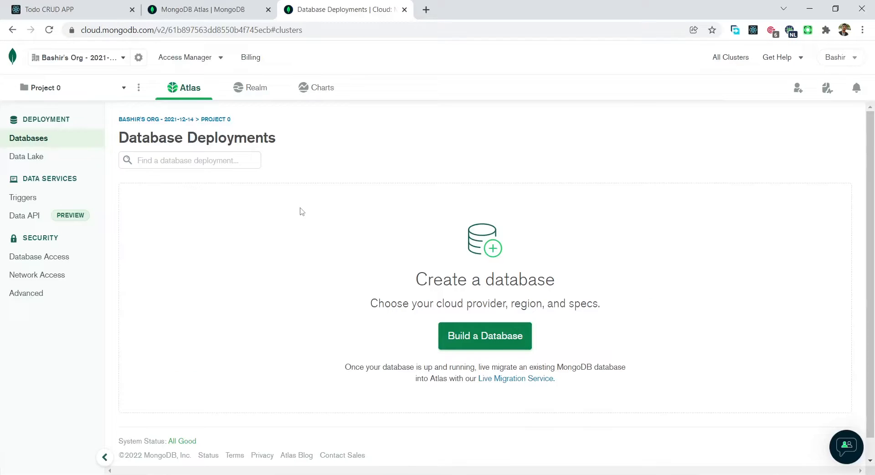
Build a free Shared cluster on Google Cloud in Sao Paulo (southamerica-east1)
click(472, 339)
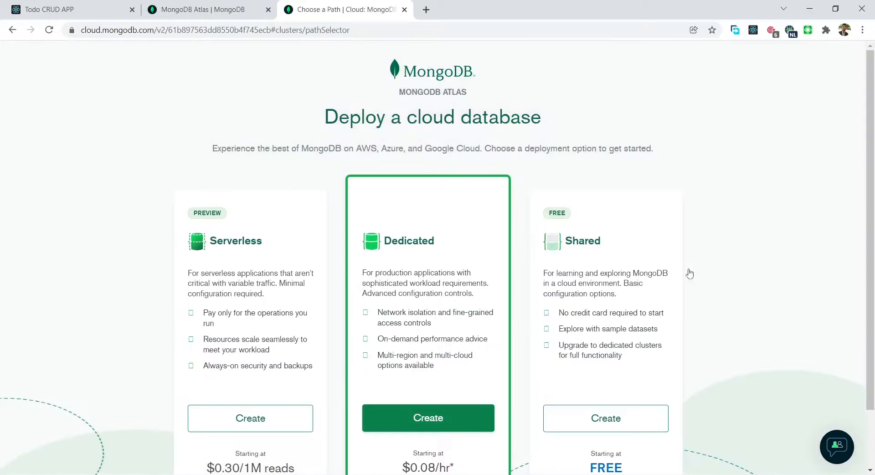
drag(869, 211, 871, 261)
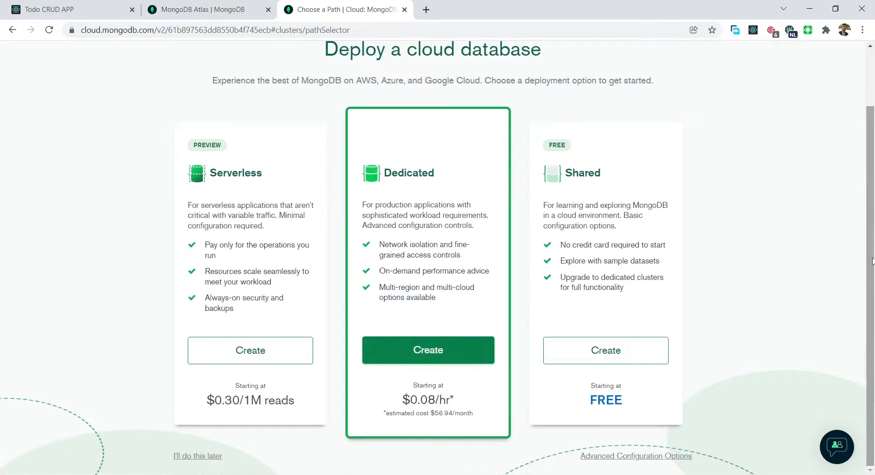
click(592, 359)
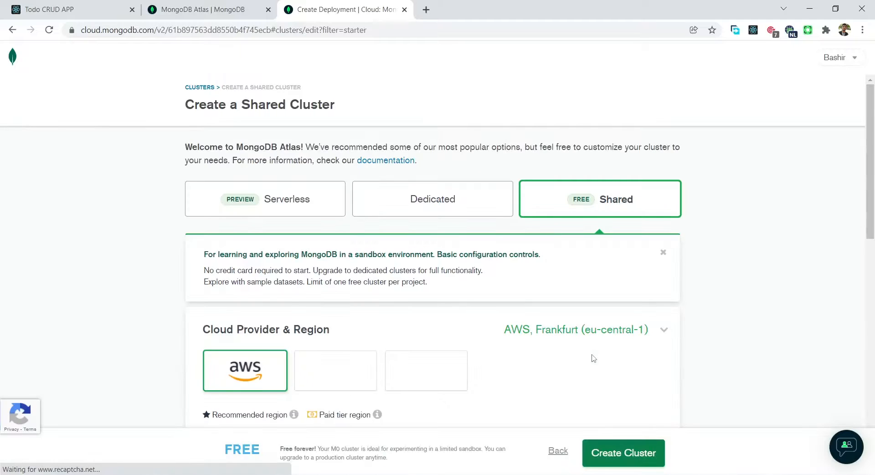
drag(874, 208, 874, 267)
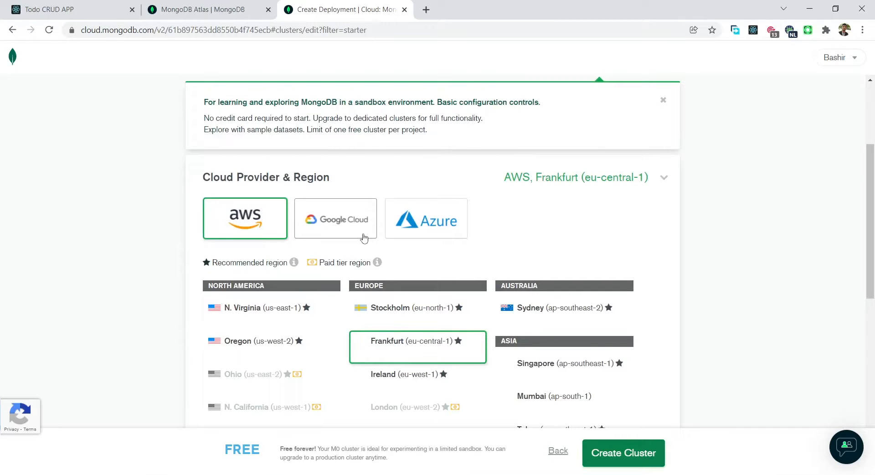
click(346, 225)
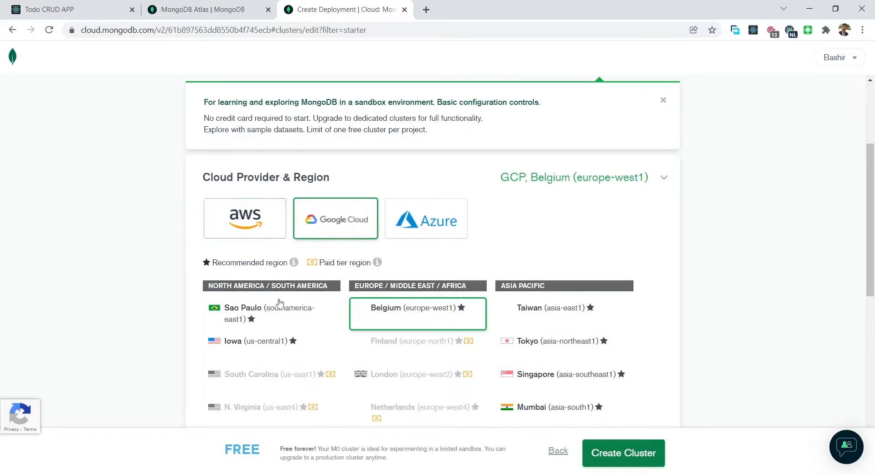
click(258, 324)
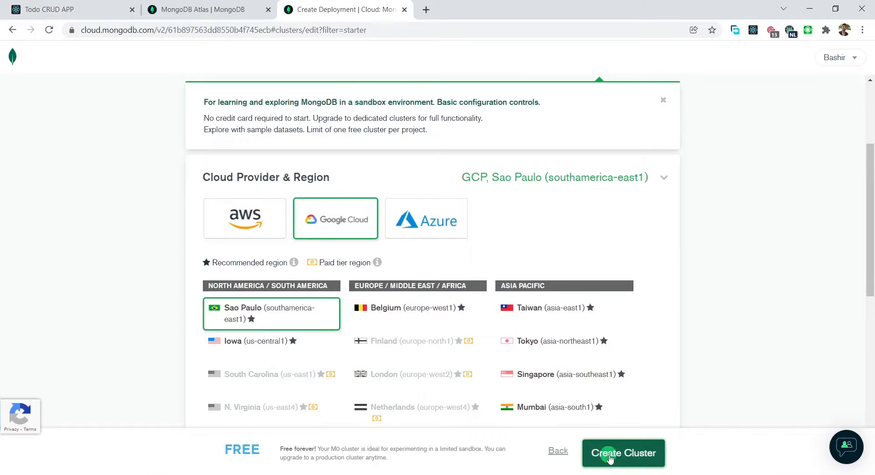
click(610, 457)
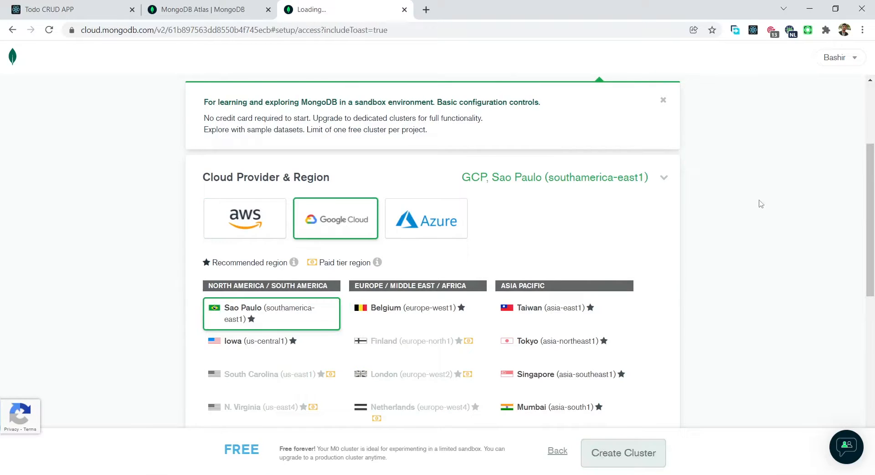
Finish and close the security quickstart, go to Databases, and open the Database Access user list
drag(869, 164, 873, 370)
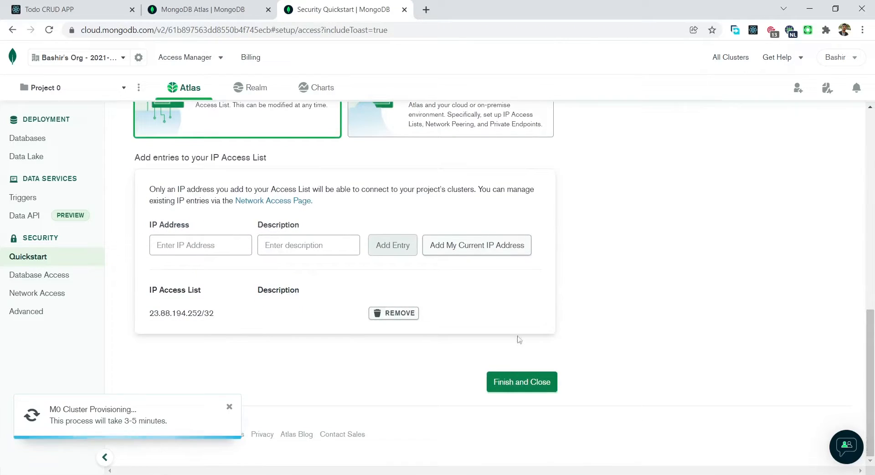
click(518, 381)
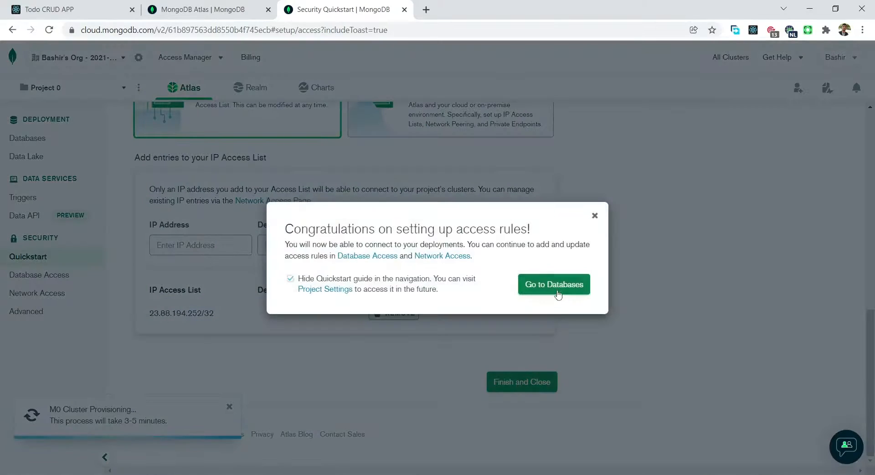
click(555, 286)
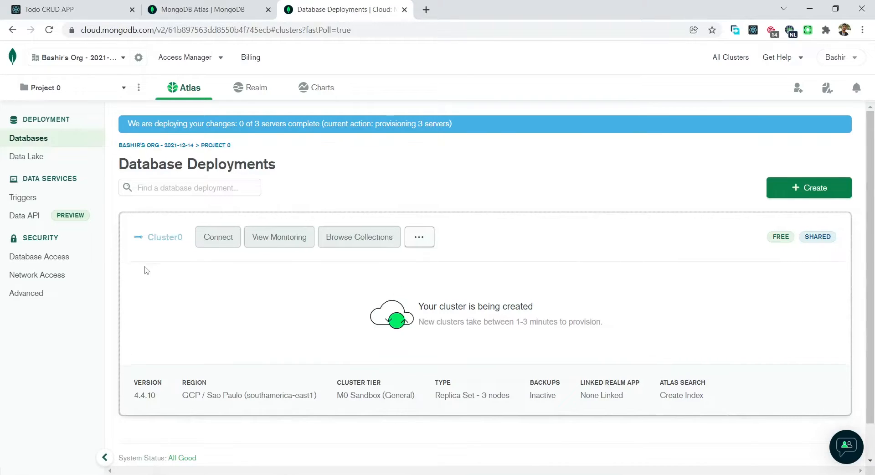
click(49, 261)
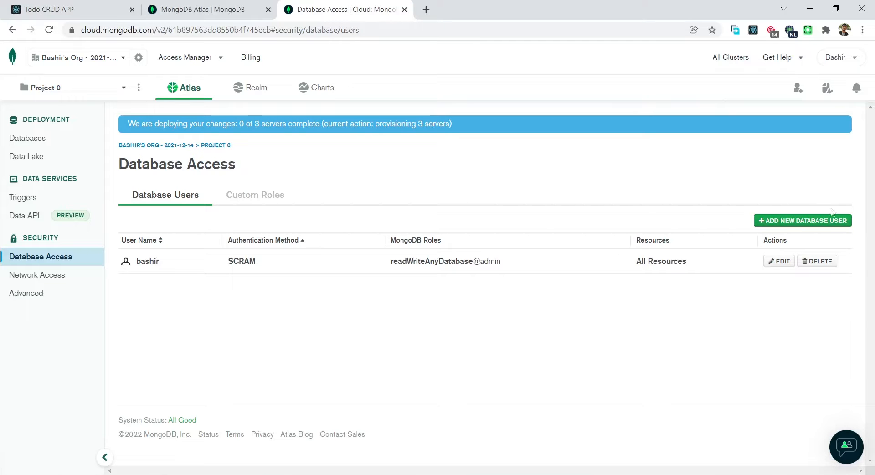
Start a new database user named todo_user and autogenerate, reveal and select its secure password
click(779, 221)
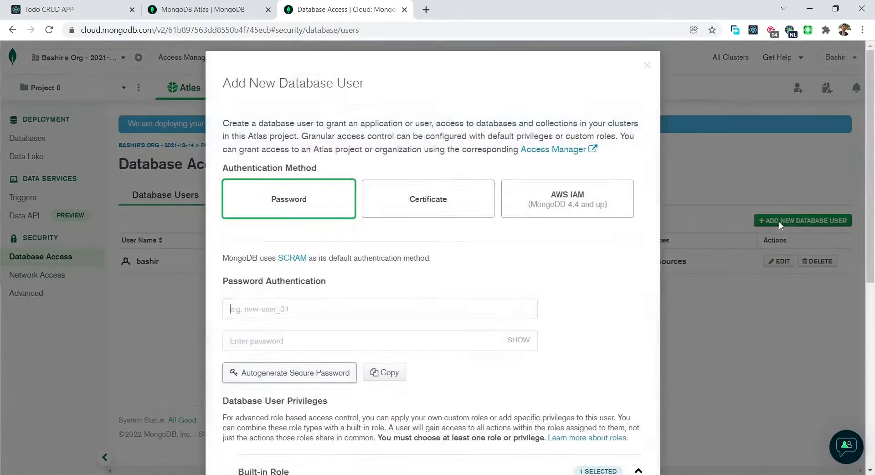
click(274, 311)
text(to)
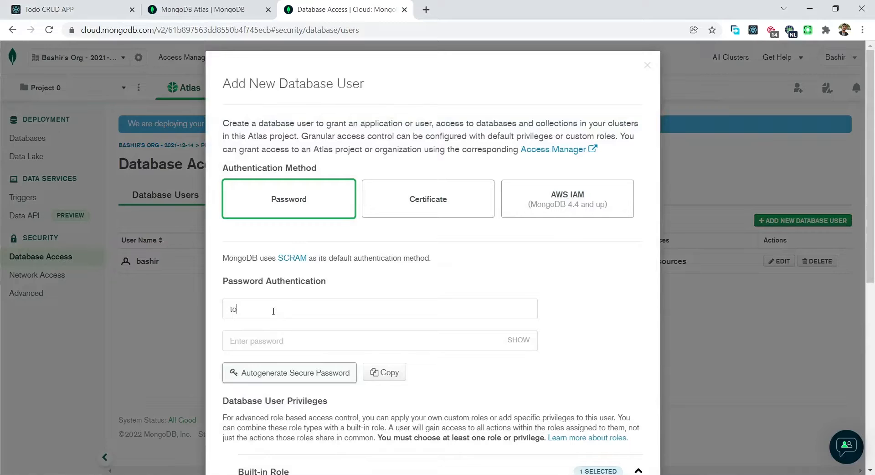
text(do_user)
click(269, 343)
click(489, 364)
click(299, 375)
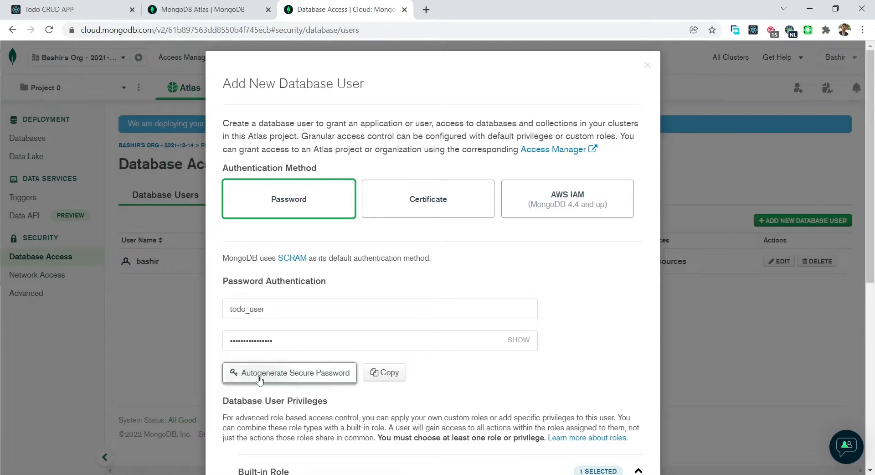
click(519, 339)
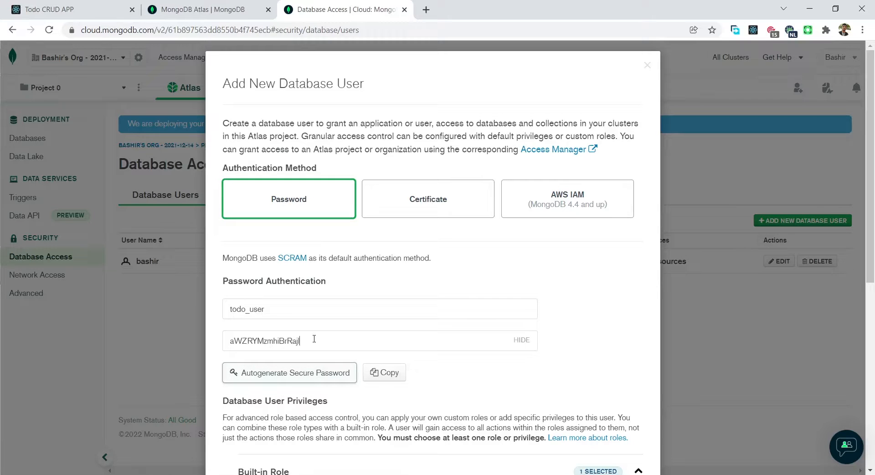
drag(315, 339, 209, 337)
key(ctrl+c)
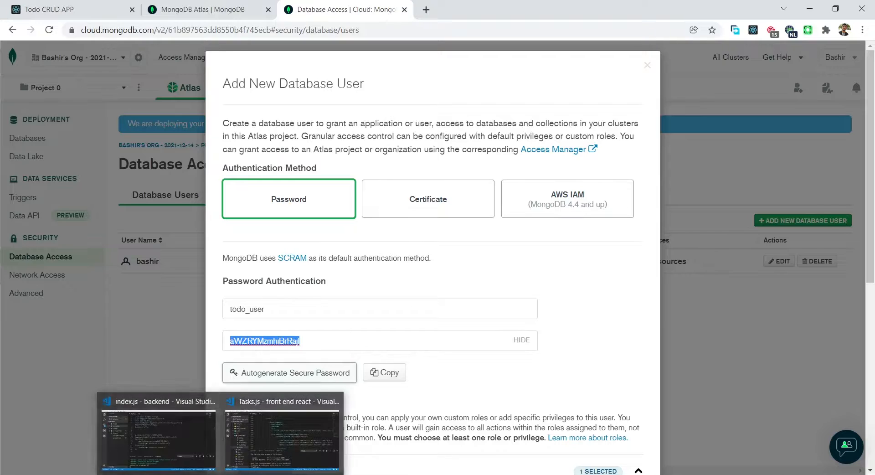
Paste the generated password as a // comment on new line 13 of index.js, then return to Chrome
click(162, 444)
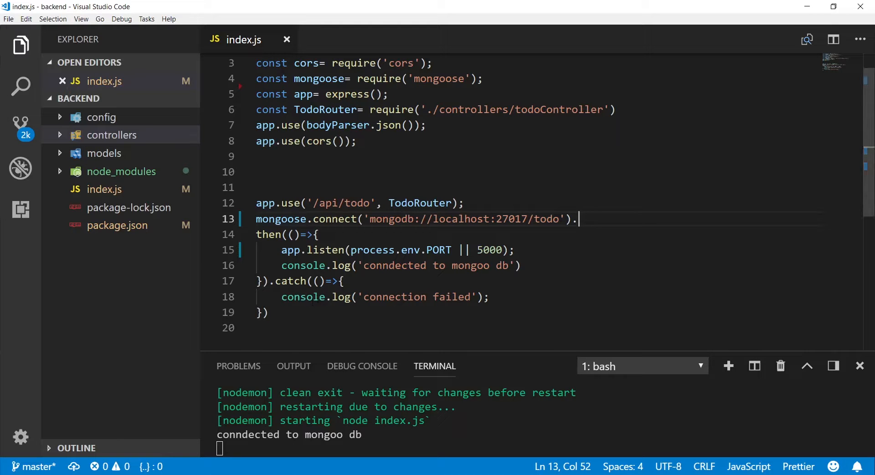
click(490, 207)
key(Return)
text(//)
key(ctrl+v)
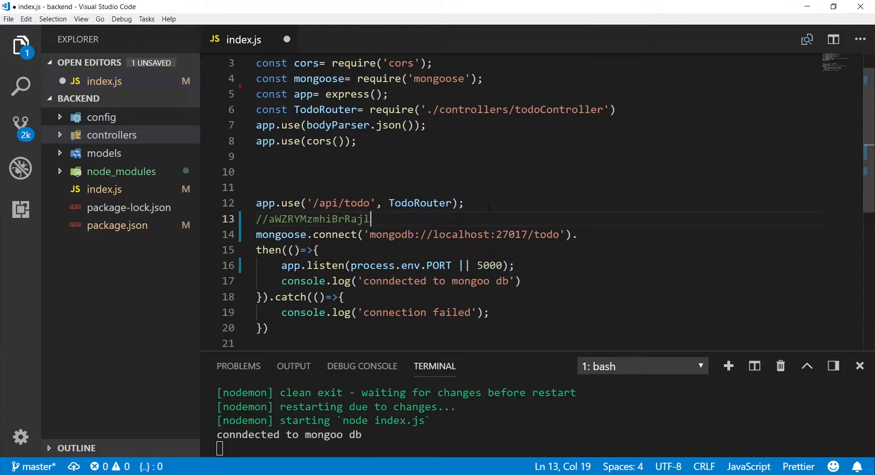
key(alt+Tab)
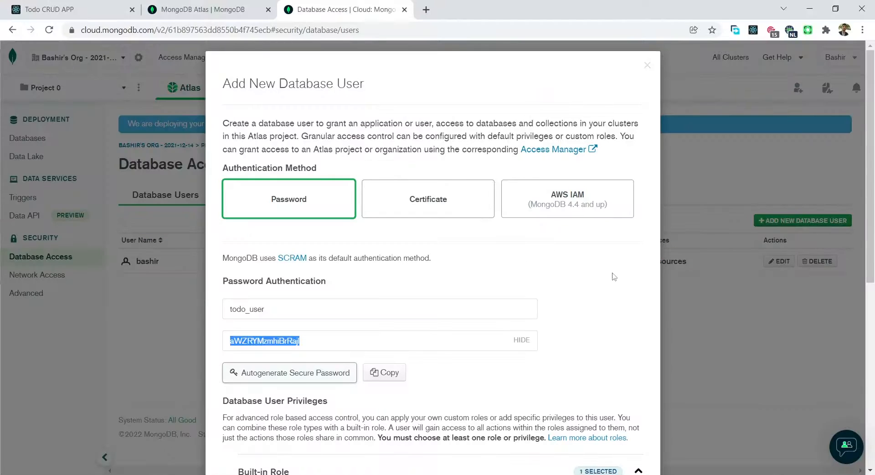
Add the todo_user account with readWriteAnyDatabase access, then go to the Network Access list
scroll(863, 188, down, 8)
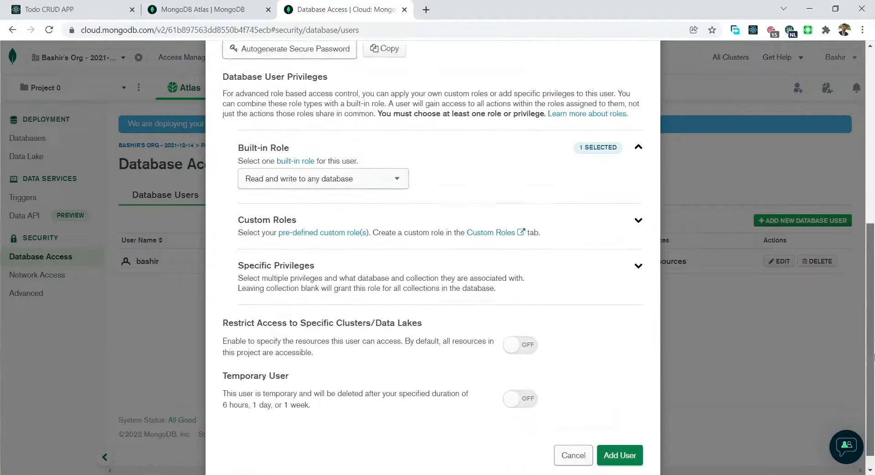
click(621, 437)
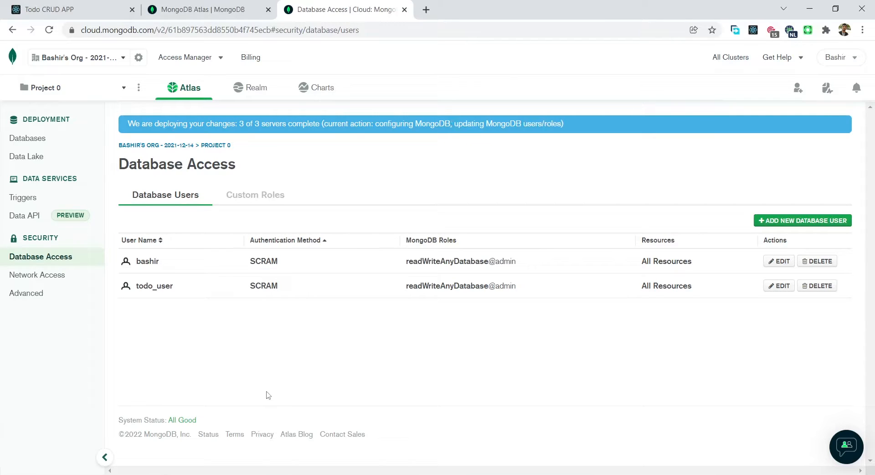
click(39, 277)
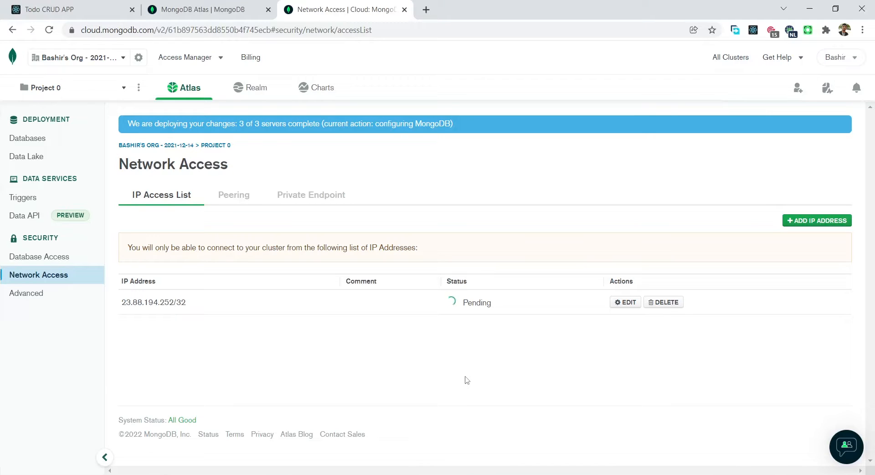
Add and confirm a 0.0.0.0/0 IP access list entry allowing access from anywhere
click(806, 223)
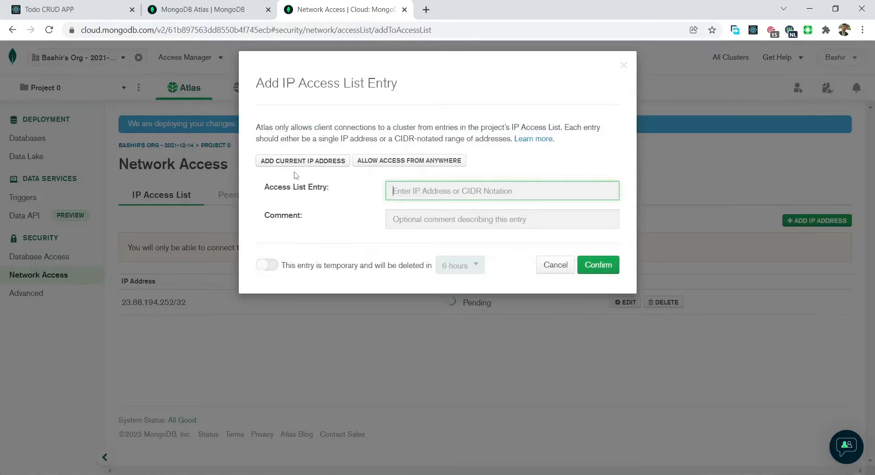
click(403, 162)
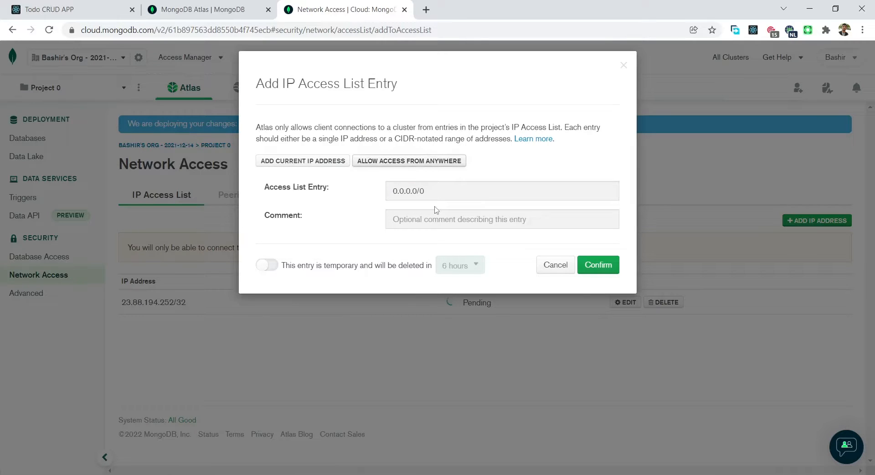
click(599, 266)
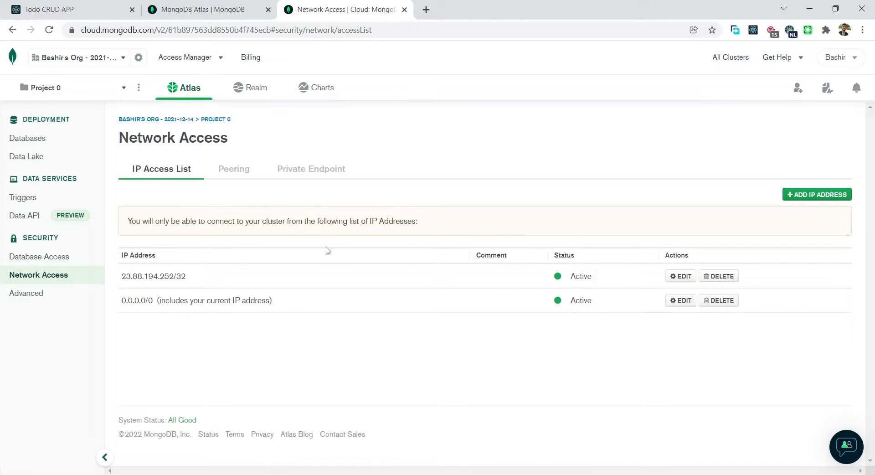
Browse Cluster0's collections, create database 'Todo' with collection 'todo', then return to Database Deployments
click(26, 141)
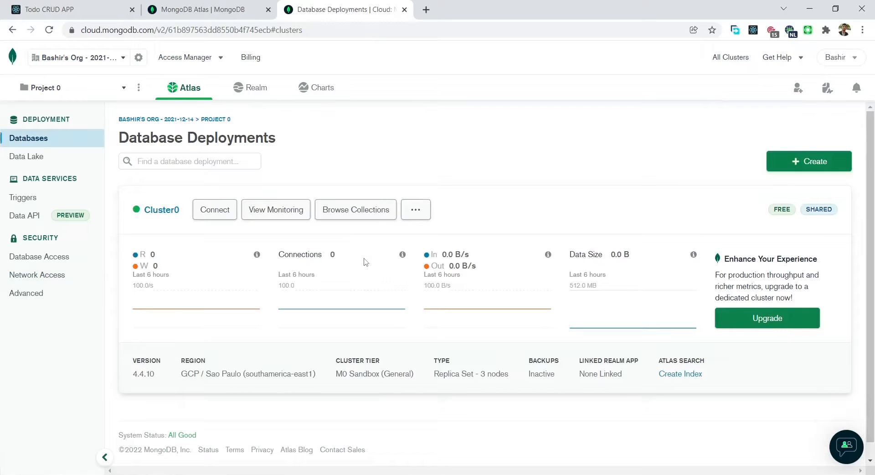
click(344, 213)
click(555, 400)
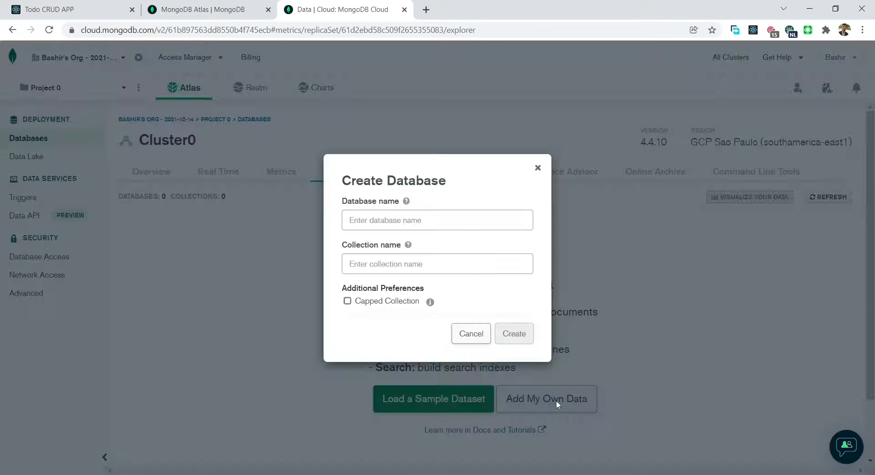
click(386, 221)
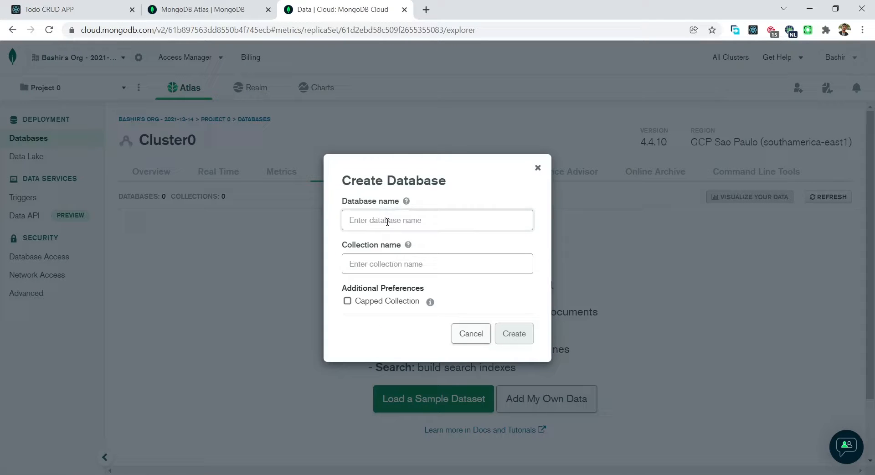
click(385, 220)
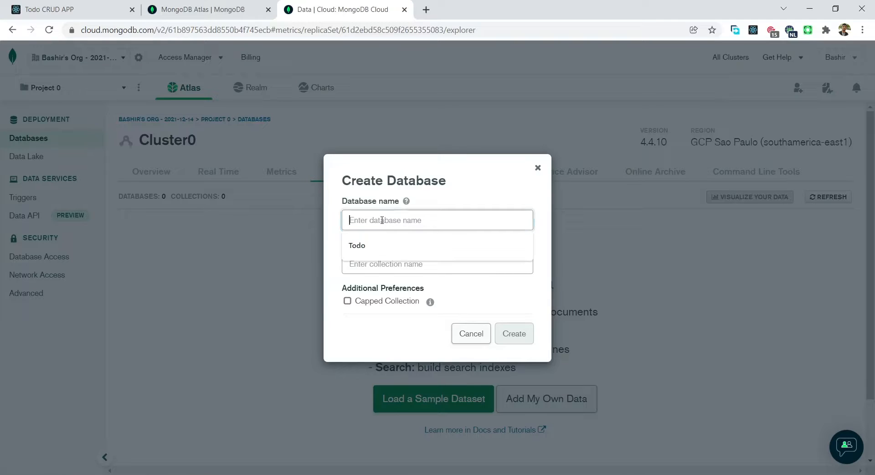
click(378, 246)
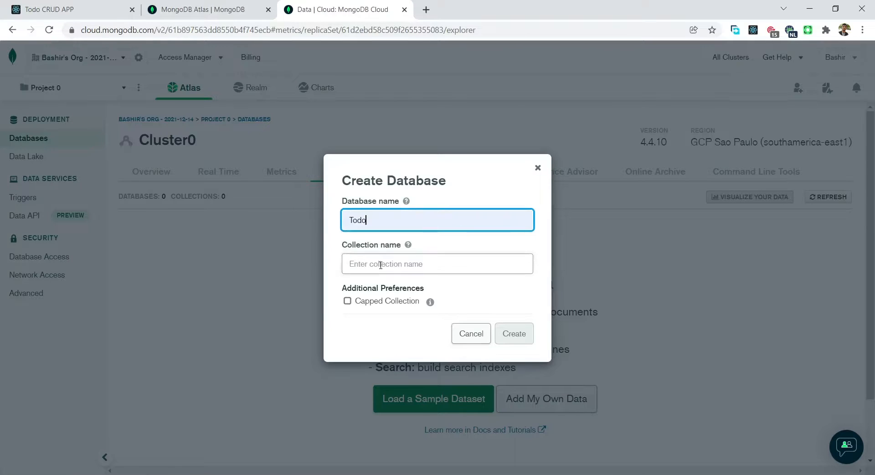
click(381, 265)
text(todo)
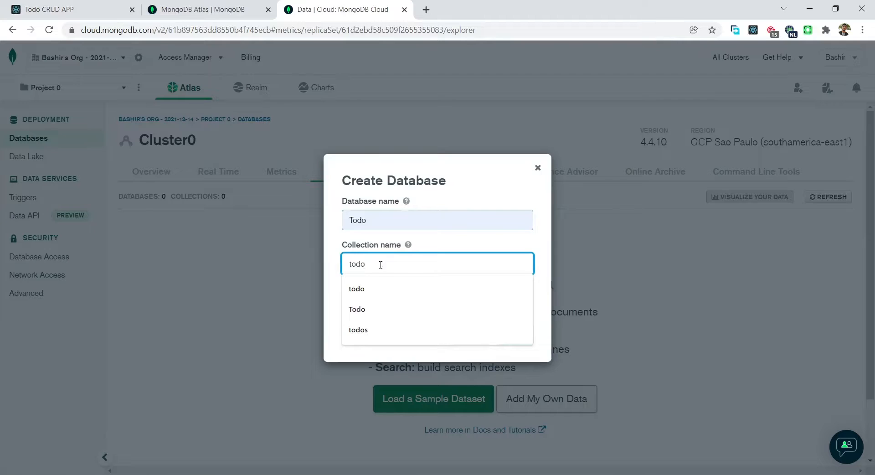
click(335, 267)
click(511, 346)
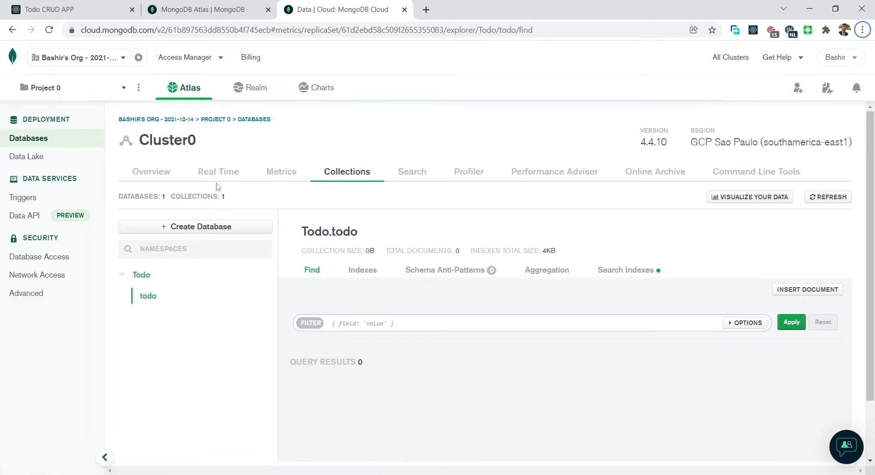
click(12, 29)
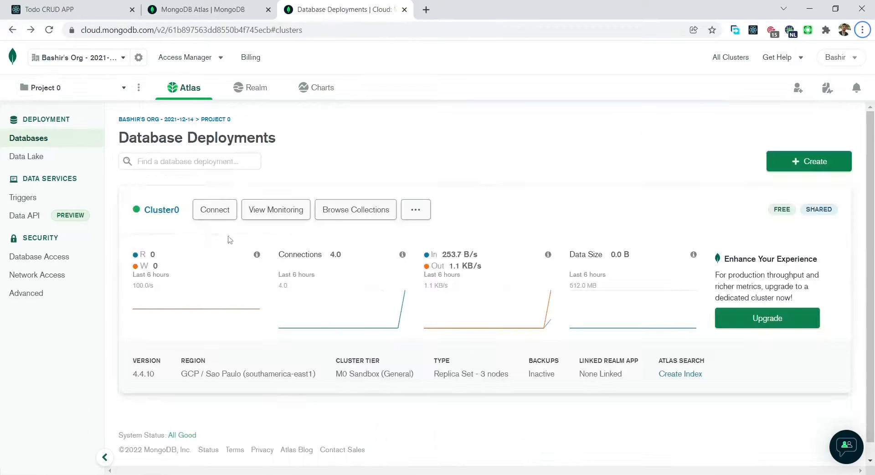
Show Cluster0's application connection string for the Node.js driver, version 4.0 or later
click(213, 214)
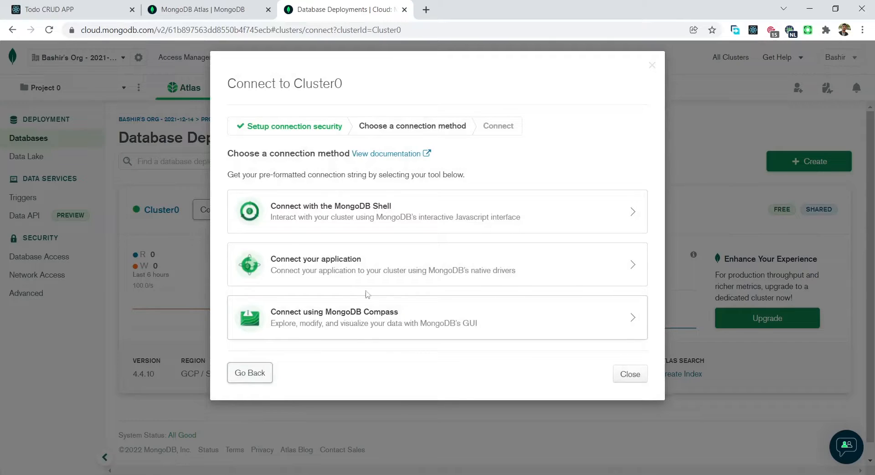
click(304, 268)
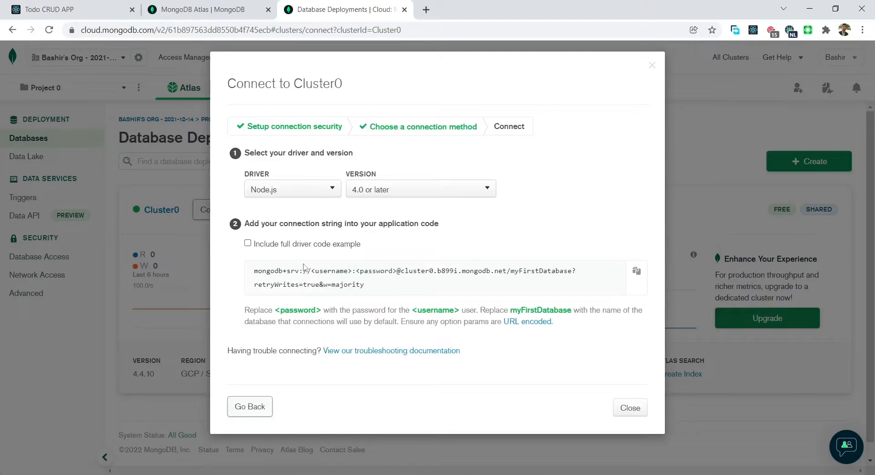
click(323, 192)
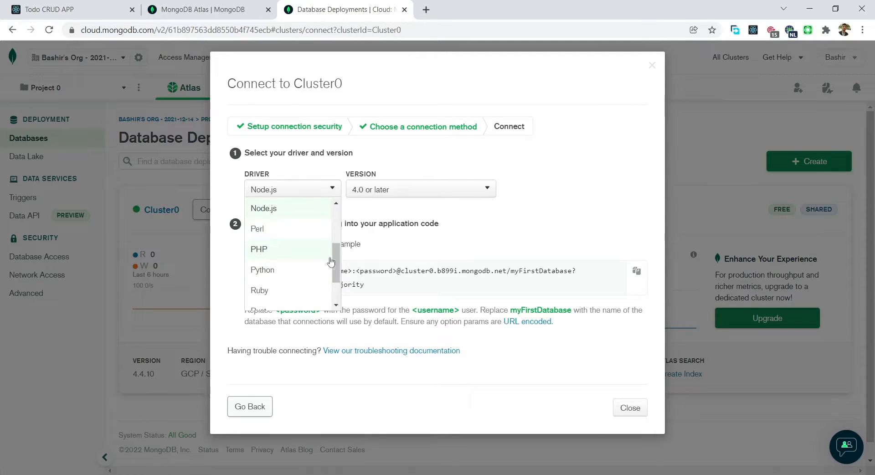
click(269, 210)
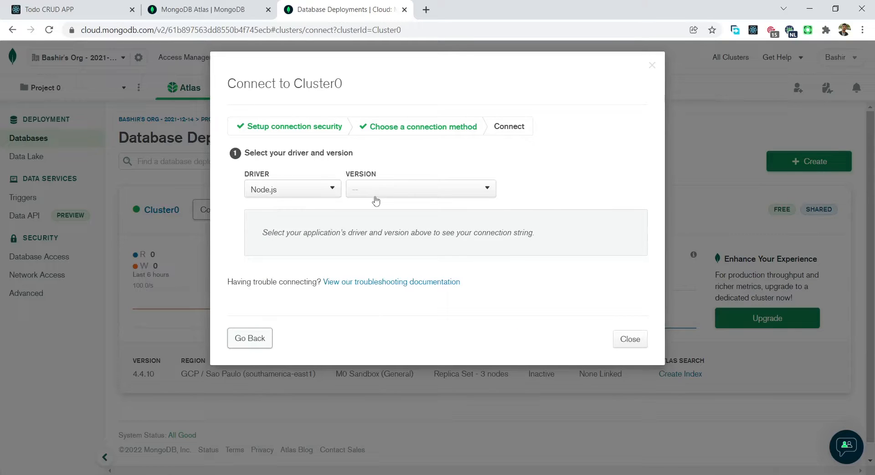
click(427, 197)
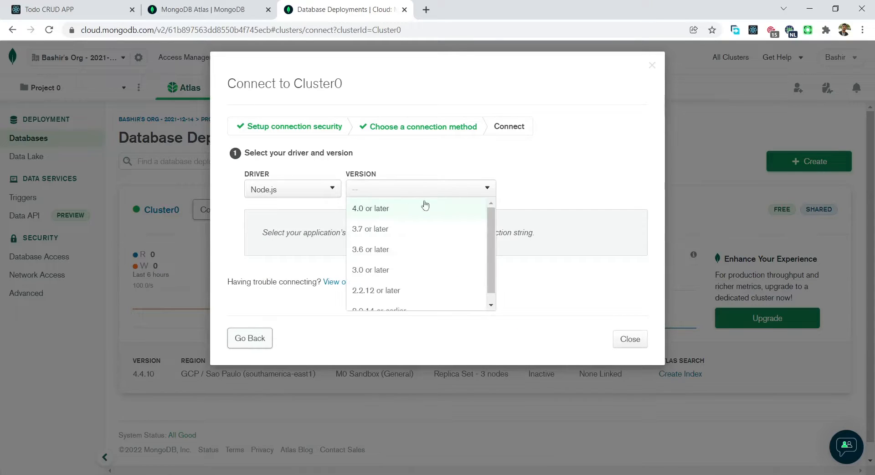
click(373, 211)
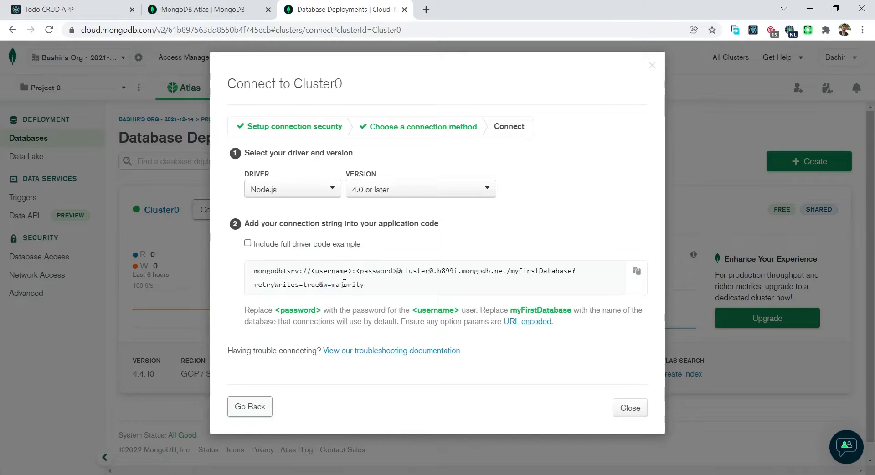
Select and copy the full mongodb+srv connection string, then switch to the backend code in VS Code
drag(367, 287, 246, 279)
key(alt)
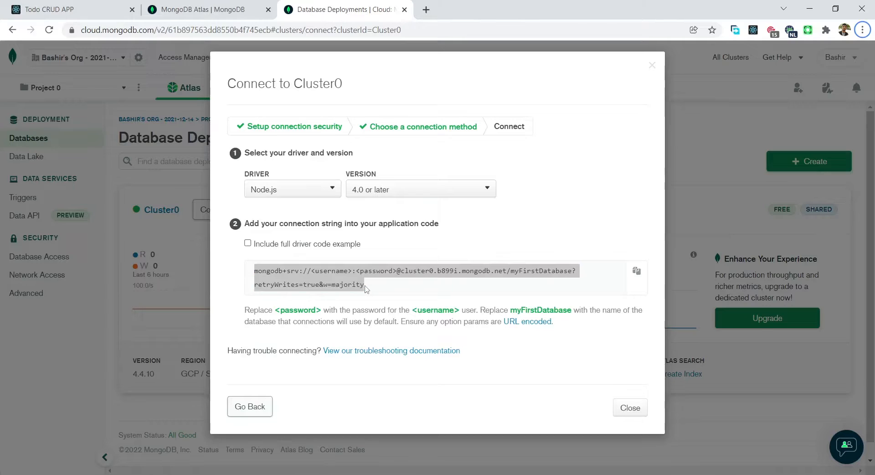
key(alt)
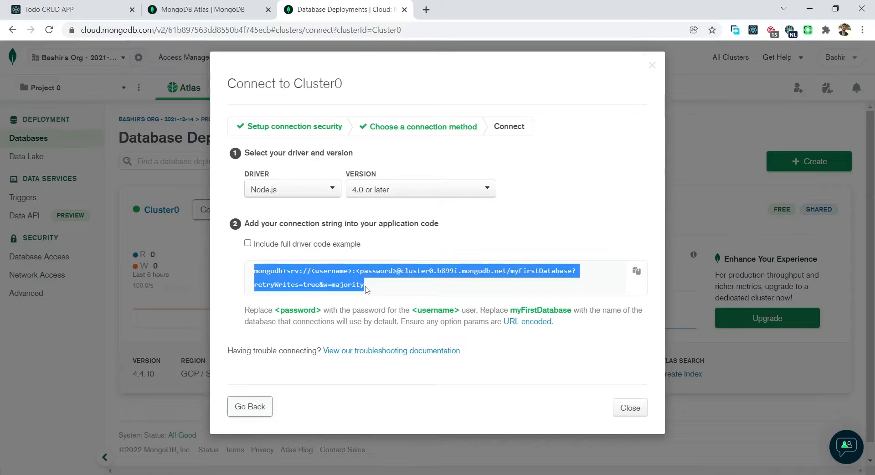
drag(367, 289, 246, 275)
key(ctrl+c)
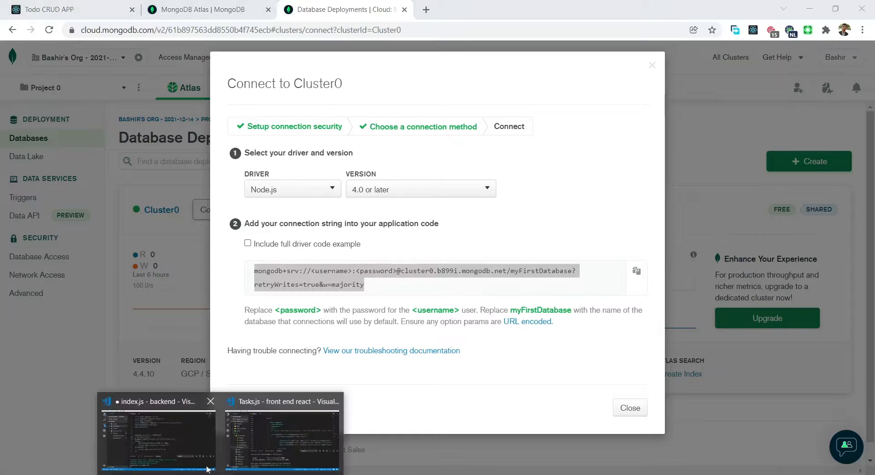
click(180, 428)
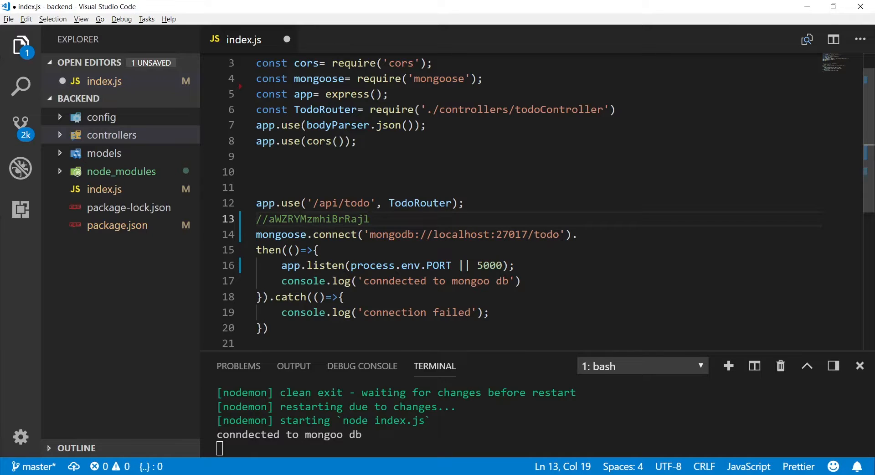
Replace the localhost MongoDB address on line 14 with the pasted Atlas connection string
drag(559, 234, 371, 234)
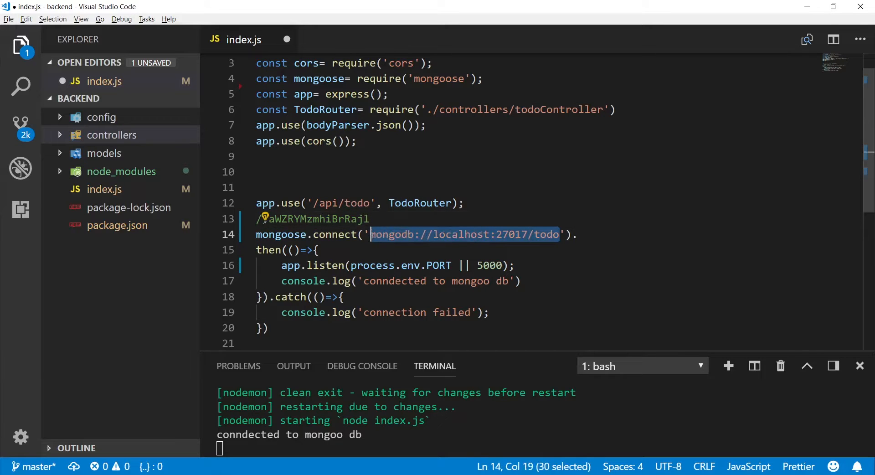
key(BackSpace)
key(ctrl+v)
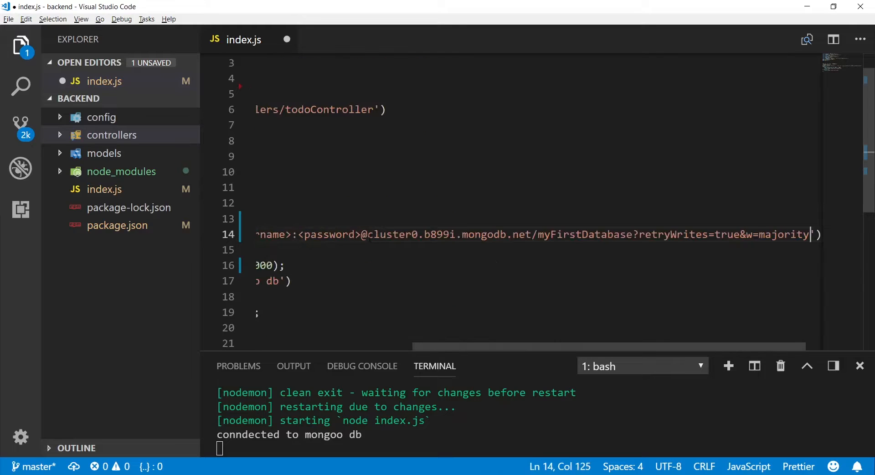
drag(688, 347, 531, 341)
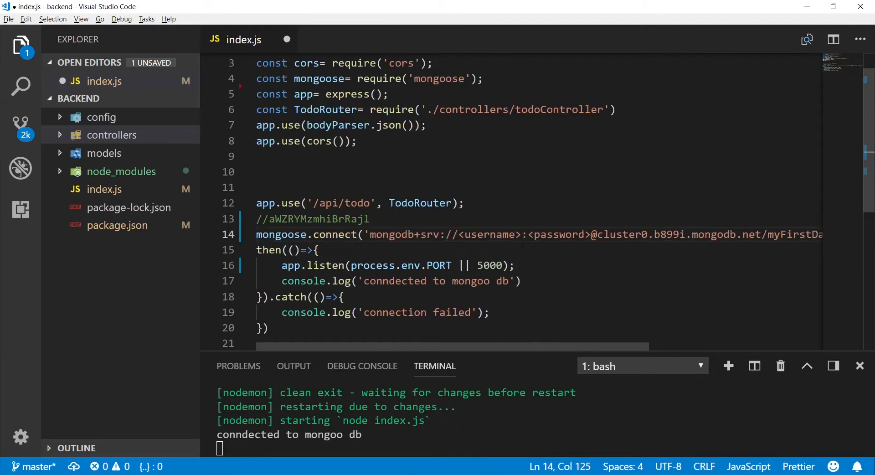
Fill the connection string with user todo_user and the password copied from the comment
drag(522, 234, 460, 235)
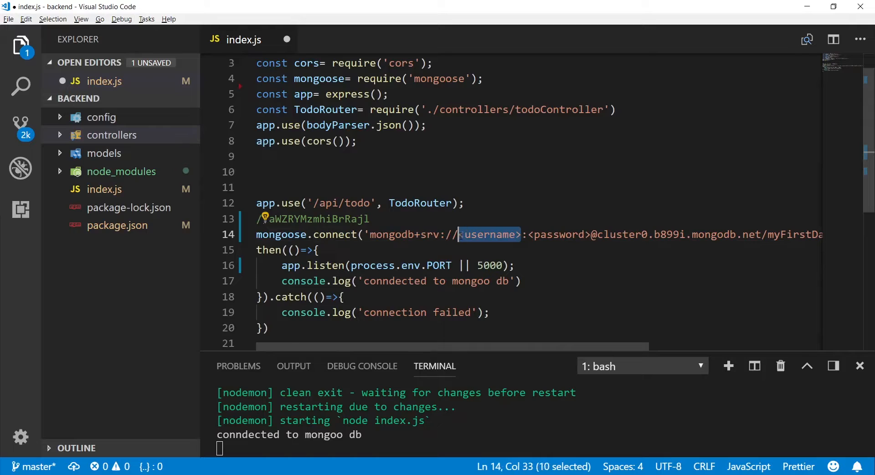
key(BackSpace)
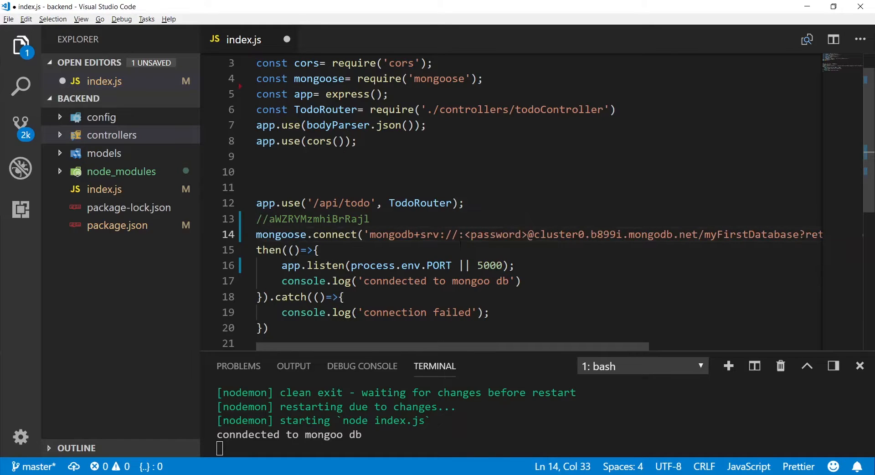
text(todo_u)
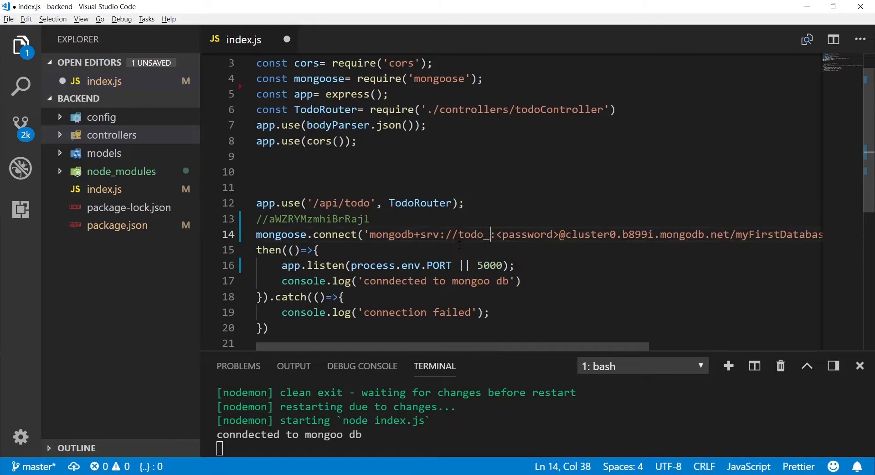
text(ser)
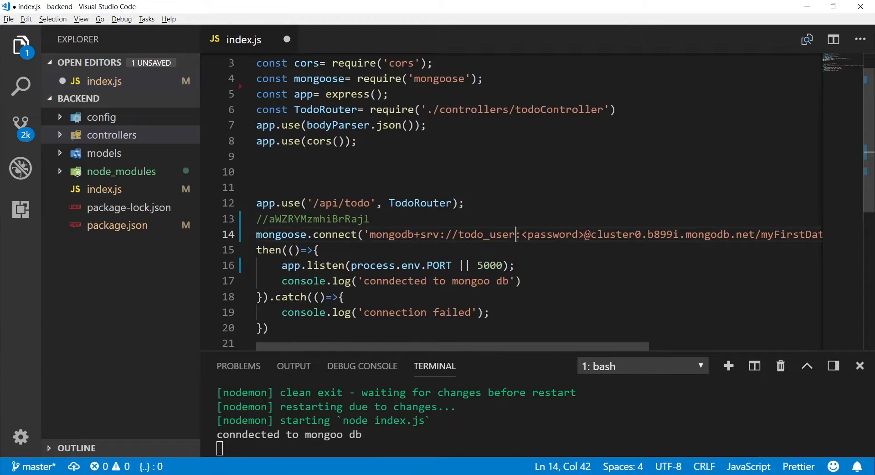
drag(584, 234, 522, 234)
key(BackSpace)
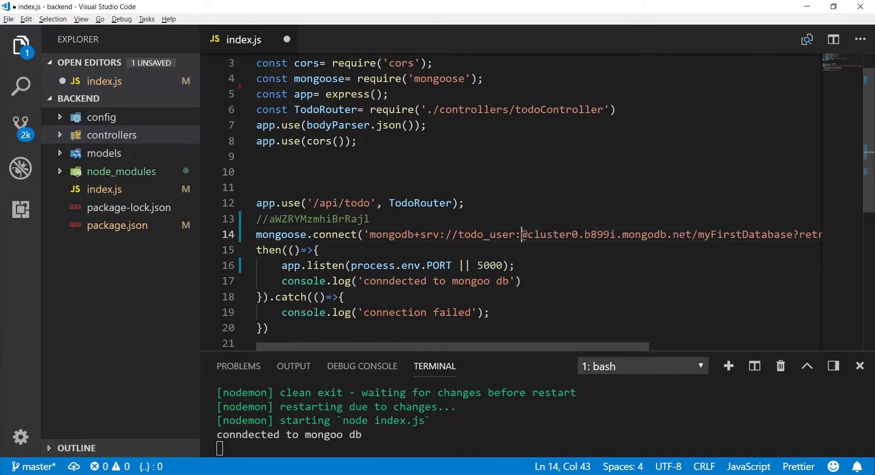
drag(370, 219, 270, 221)
key(ctrl+c)
click(522, 235)
key(ctrl+v)
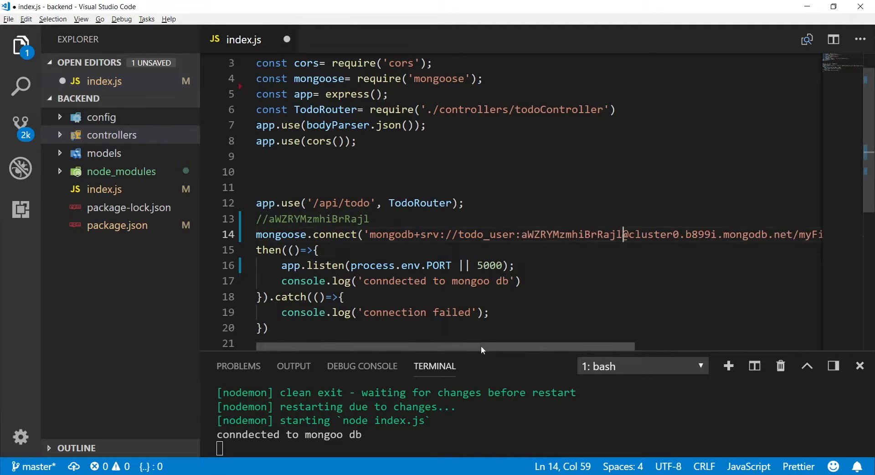
drag(481, 345, 699, 336)
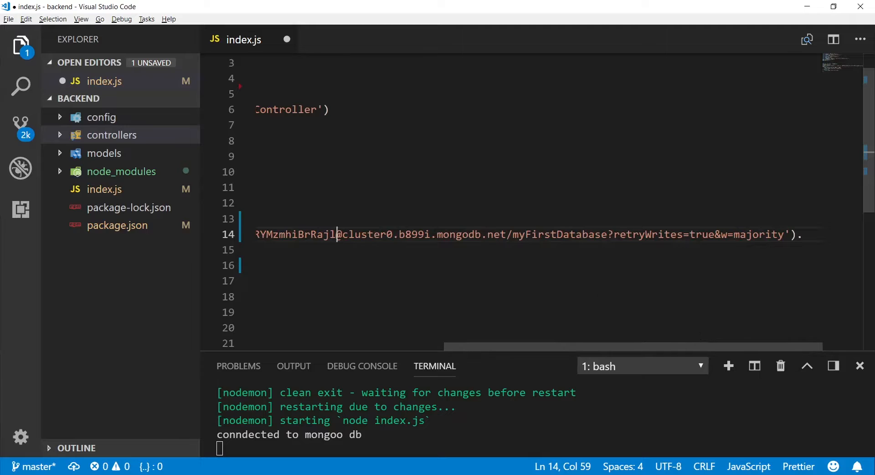
Change the database name myFirstDatabase to Todo and save index.js
drag(514, 235, 609, 235)
key(BackSpace)
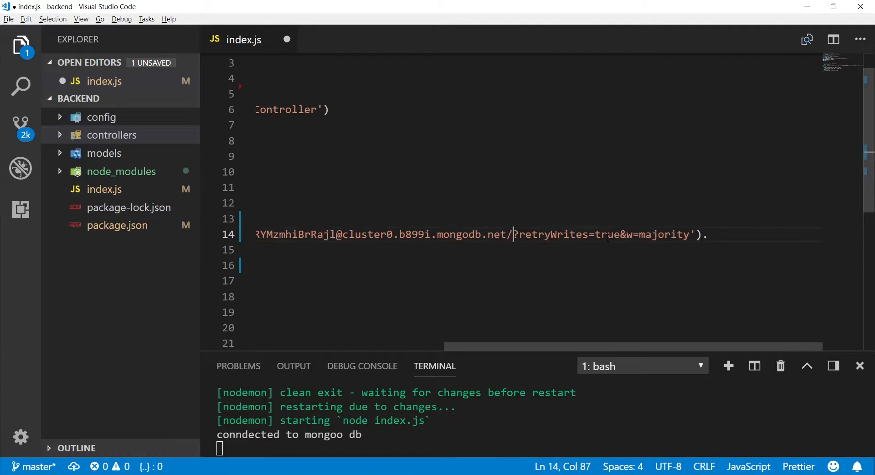
text(Todo)
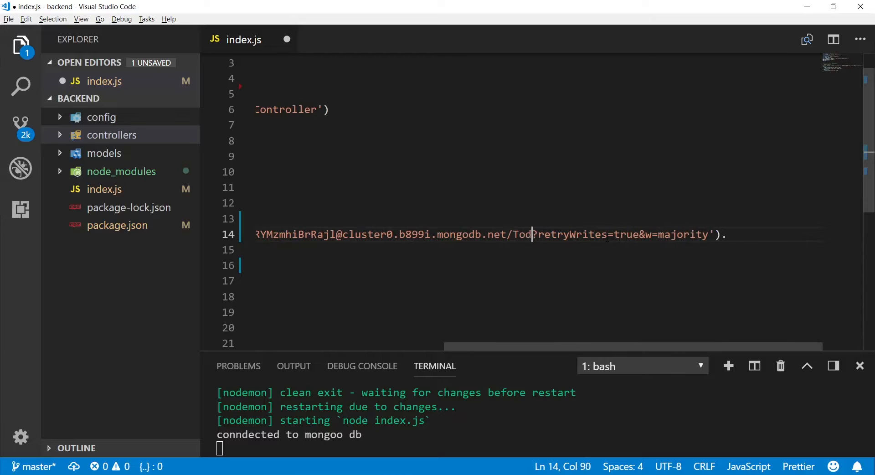
click(553, 252)
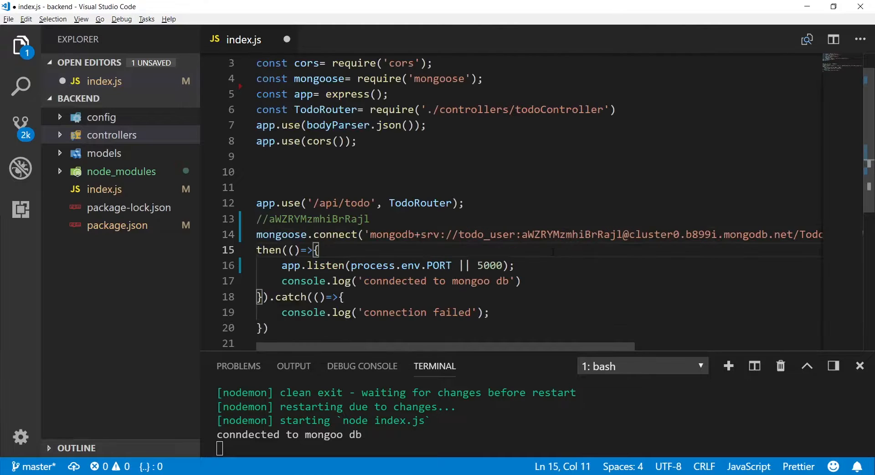
key(ctrl+s)
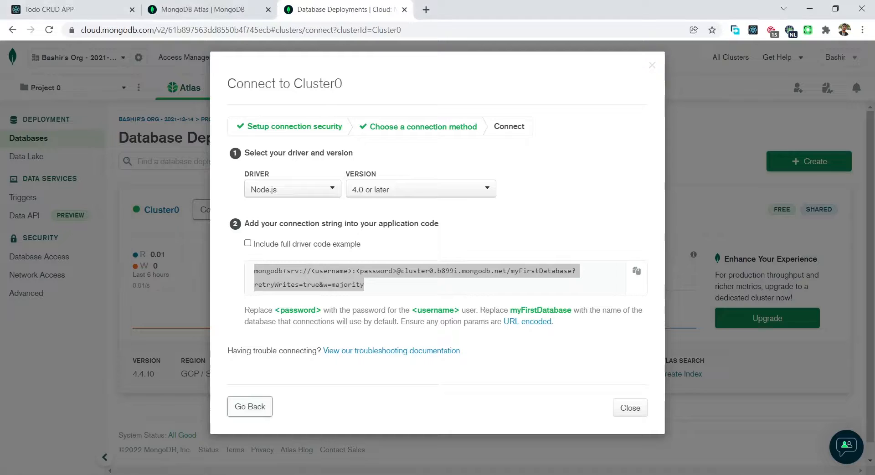
Reload the Todo CRUD APP page so it uses the new Atlas database
key(alt+Tab)
click(86, 10)
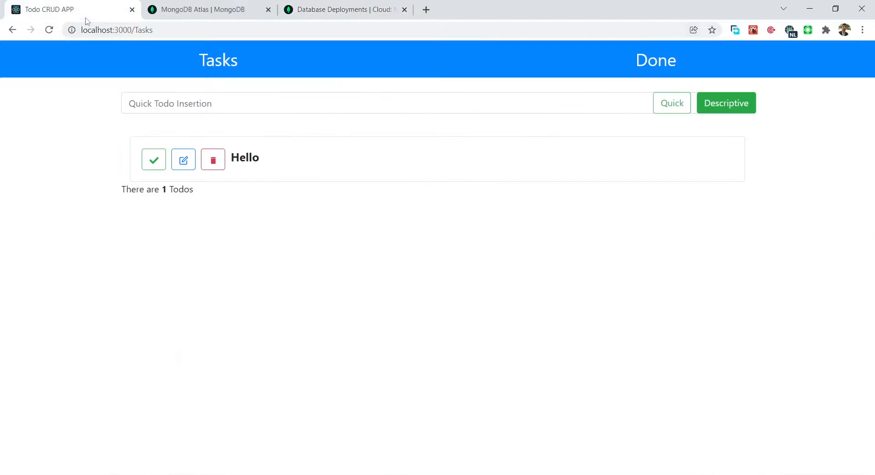
click(50, 31)
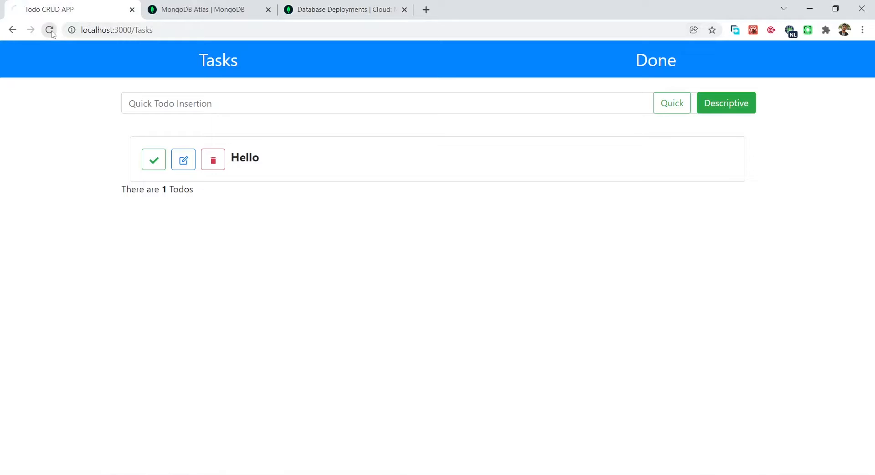
Add the quick todo 'send new files', then return to Atlas Database Deployments
click(169, 107)
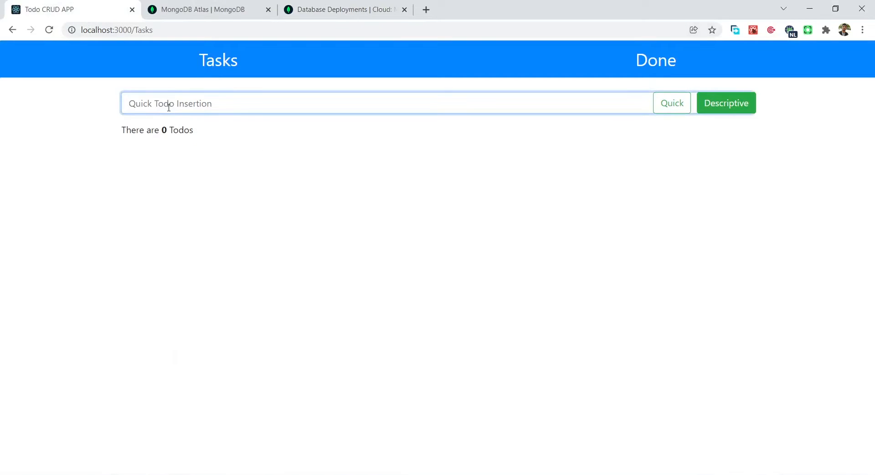
text(send new files)
click(666, 107)
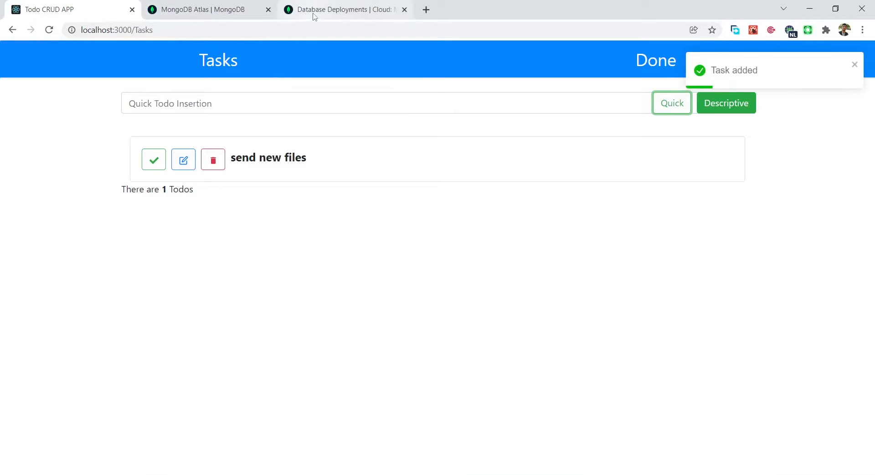
click(228, 15)
click(345, 14)
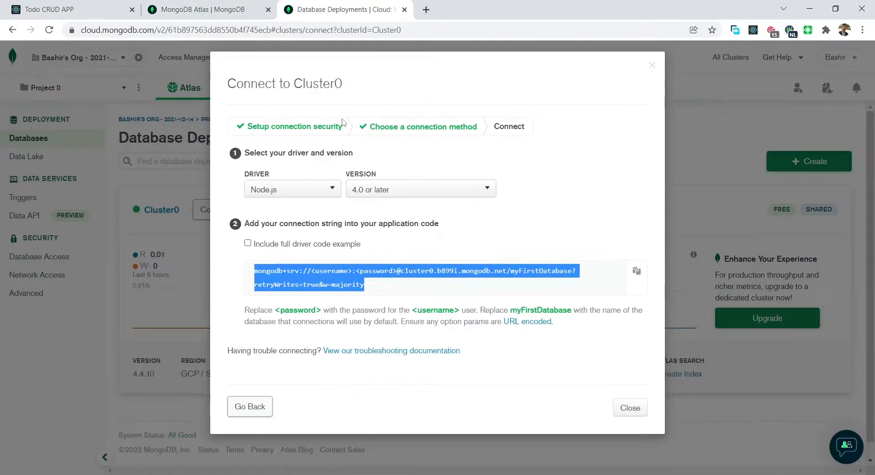
Close the Connect dialog and browse the cluster's Todo.todos collection
click(652, 66)
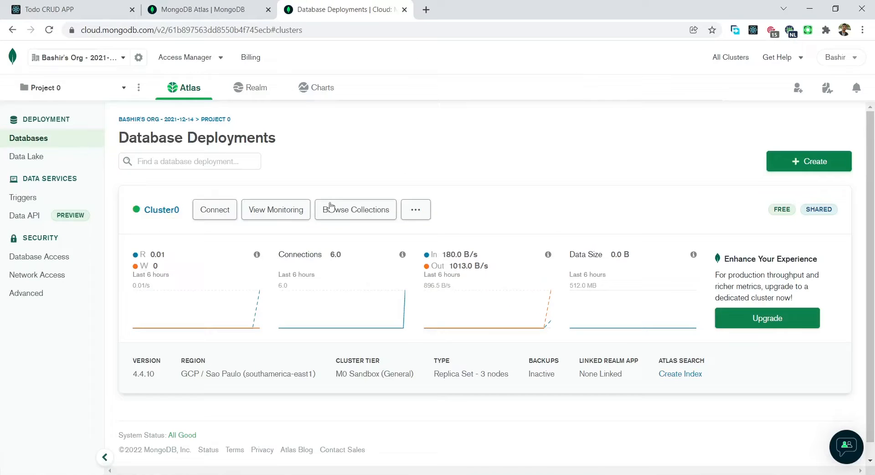
click(343, 212)
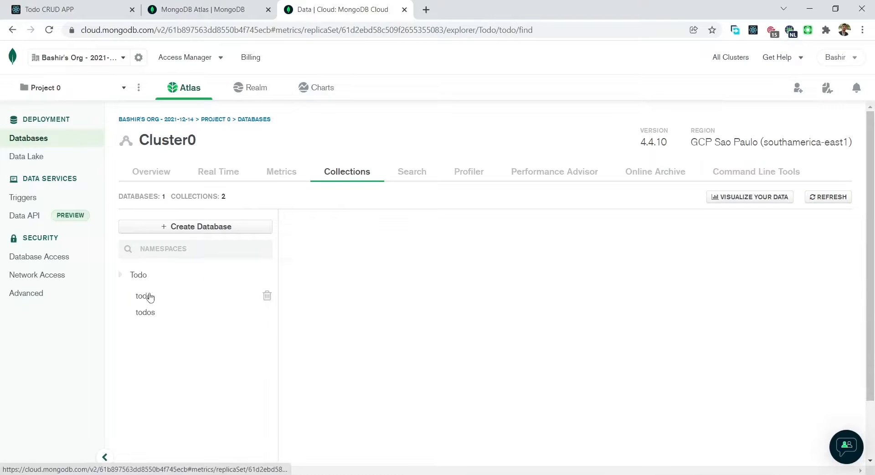
click(145, 296)
click(148, 312)
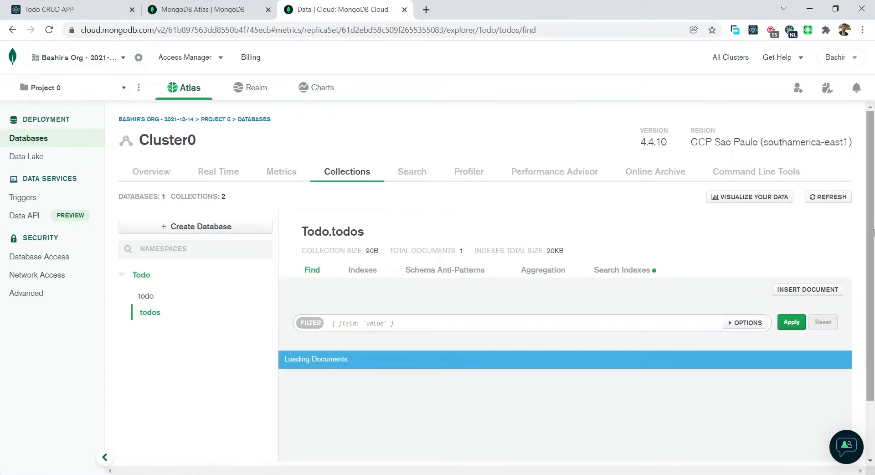
Check the stored document titled 'send new files' with status 'undone'
scroll(350, 328, down, 2)
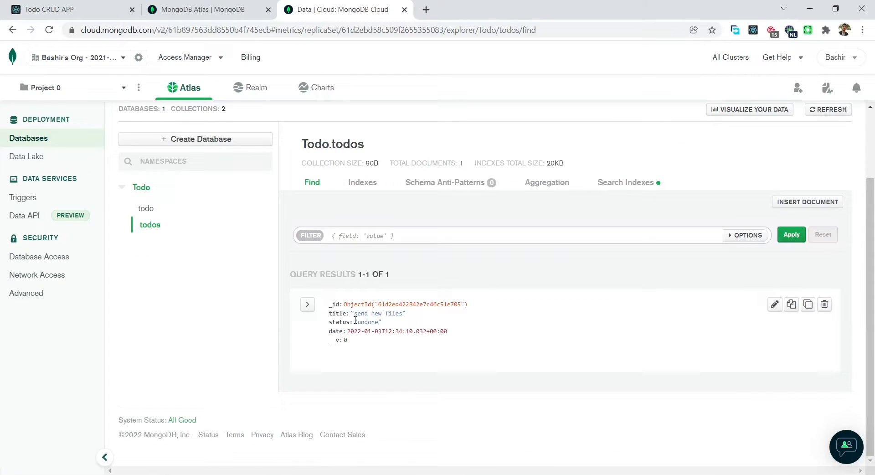
drag(351, 315, 411, 316)
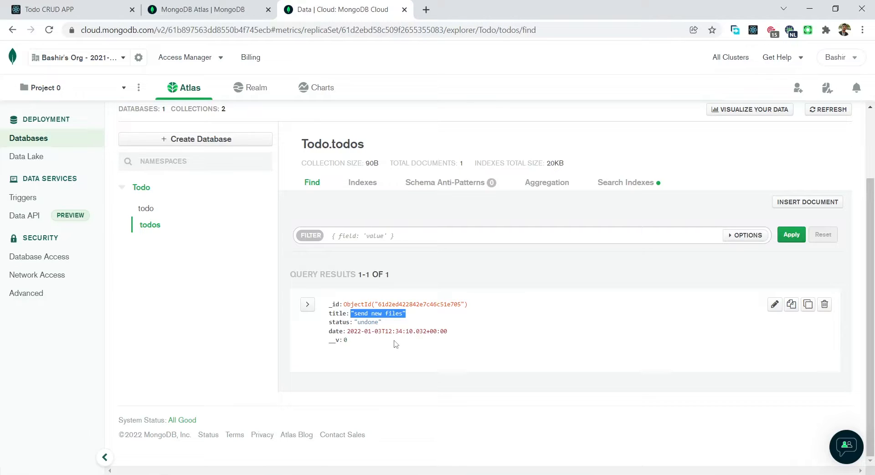
click(284, 326)
key(alt)
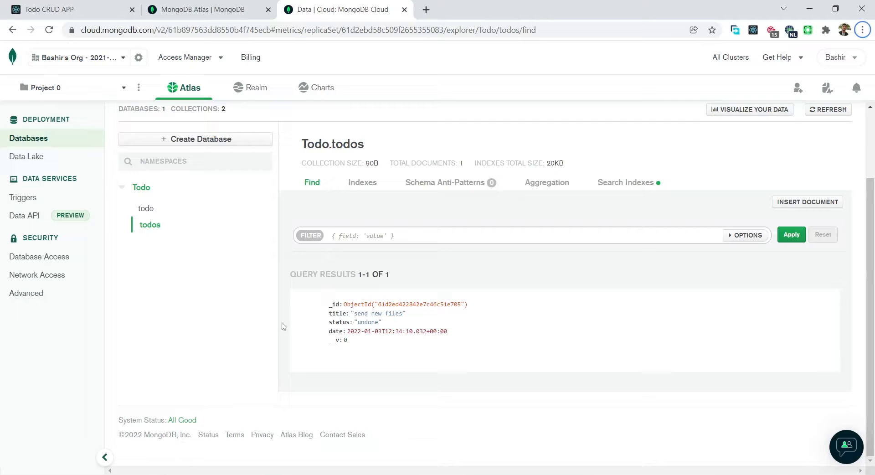